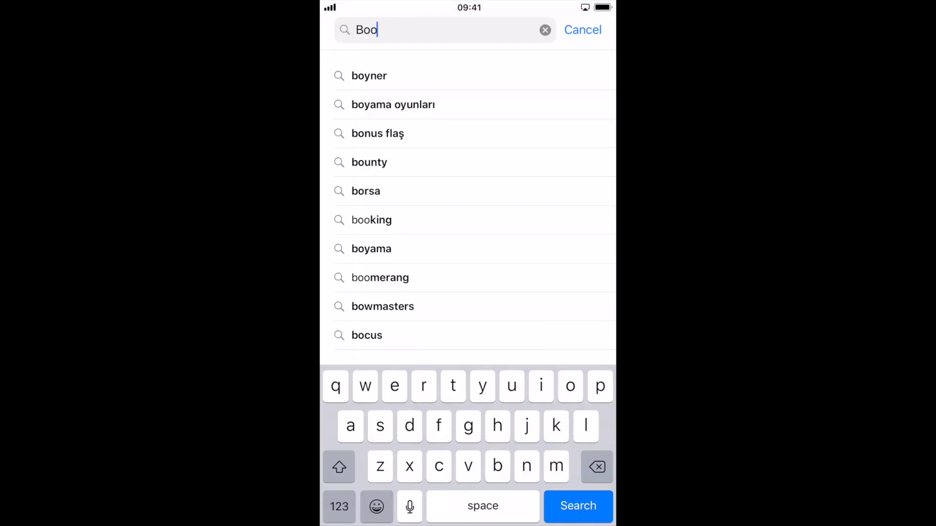
{"action": "type", "text": "set"}
Step: Search the App Store for 'boomset, inc.' and open the Lead Retrieval & Mobile CRM page
{"action": "left_click", "coordinate": [385, 75]}
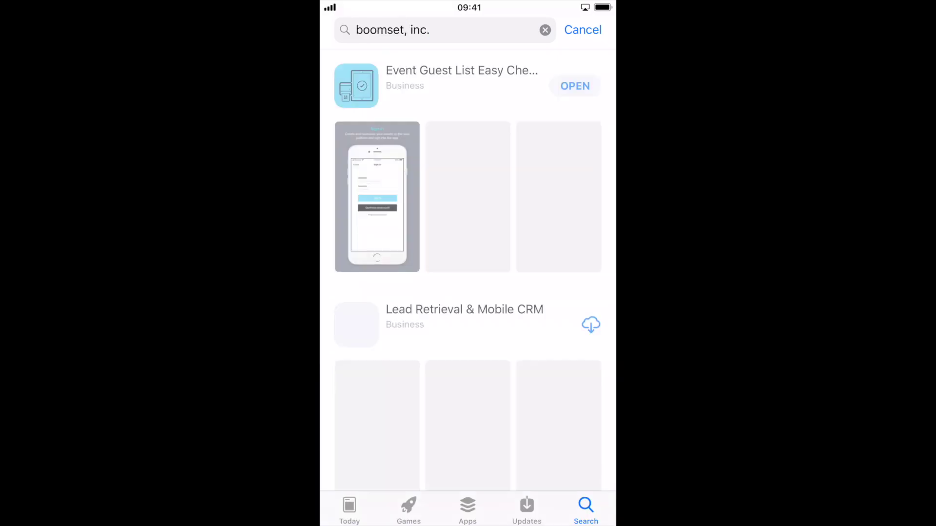
{"action": "scroll", "coordinate": [468, 292], "scroll_direction": "down", "scroll_amount": 3}
{"action": "left_click", "coordinate": [465, 249]}
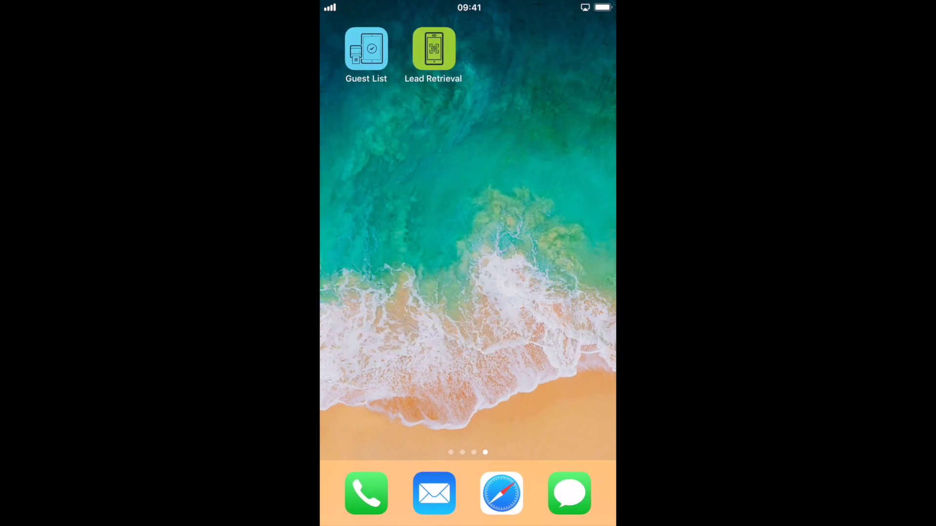
Step: Launch Lead Retrieval, back out of Create account and reach the Sign in form
{"action": "left_click", "coordinate": [433, 49]}
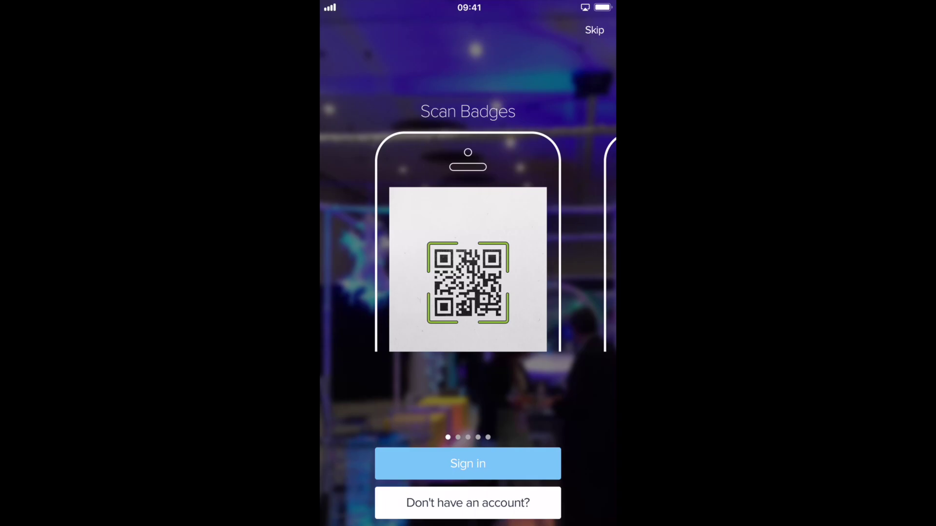
{"action": "left_click", "coordinate": [468, 503]}
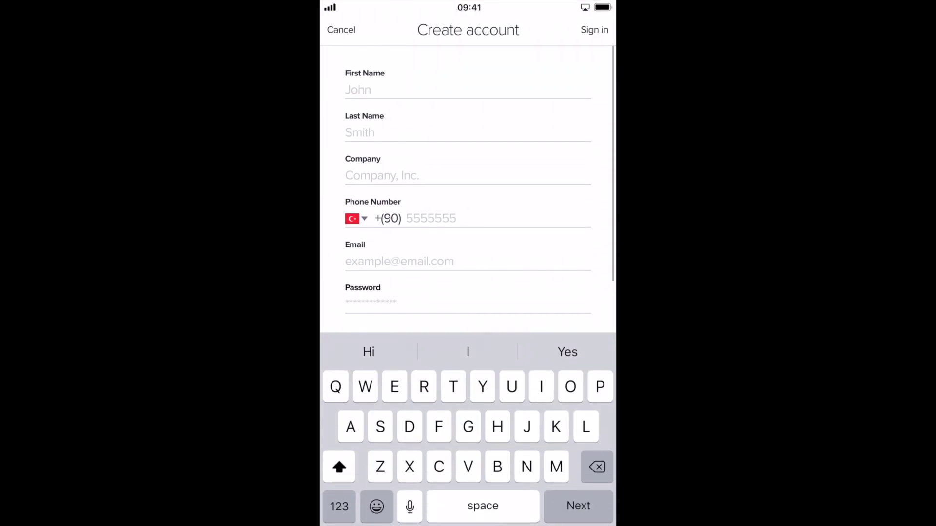
{"action": "left_click", "coordinate": [340, 30]}
{"action": "left_click", "coordinate": [468, 463]}
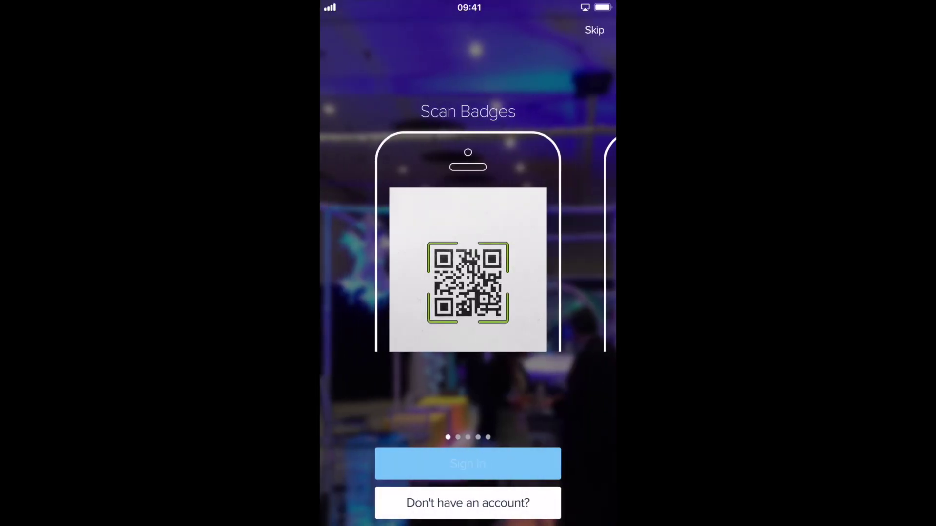
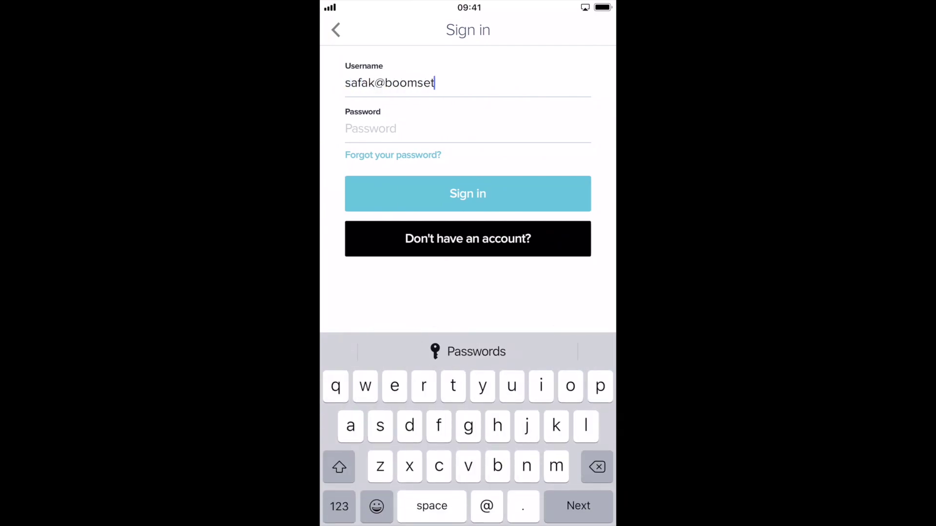
Step: Enter the Boomset username and password and submit the sign-in
{"action": "key", "text": "Return"}
{"action": "type", "text": "pas"}
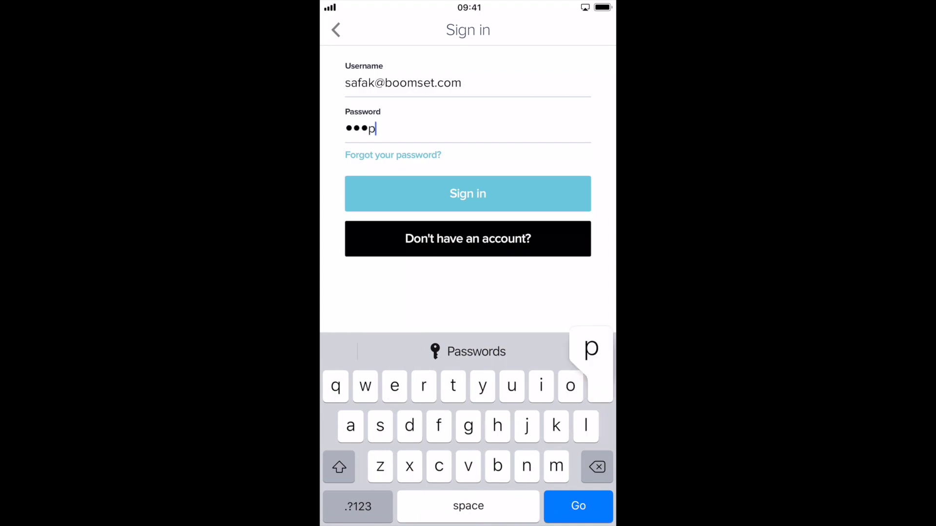
{"action": "type", "text": "sworo"}
{"action": "left_click", "coordinate": [339, 507]}
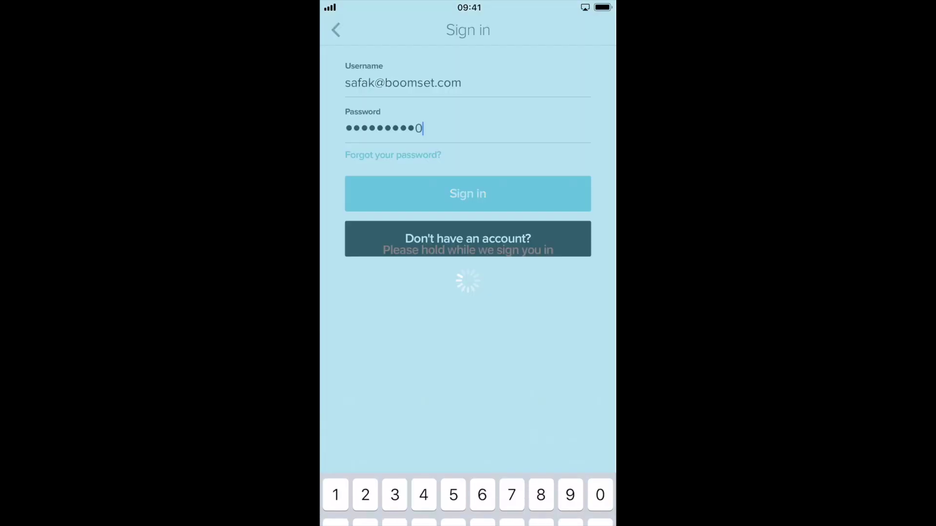
{"action": "key", "text": "Return"}
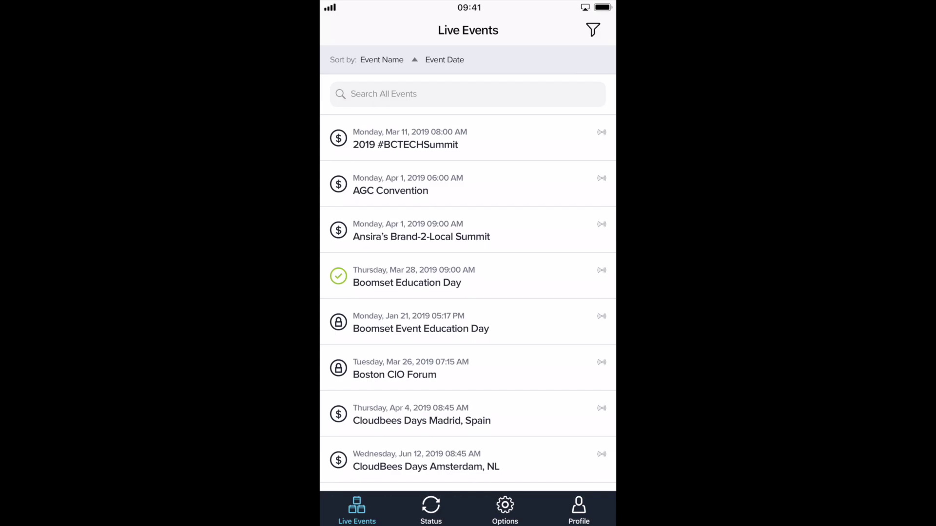
Step: Dismiss the license passcode prompts and open the unlocked Boomset Education Day dashboard
{"action": "left_click", "coordinate": [420, 321]}
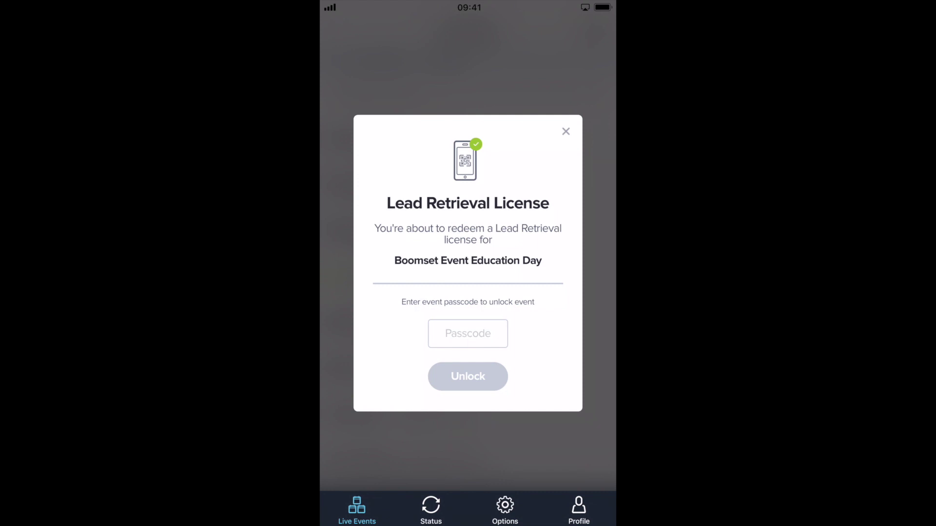
{"action": "left_click", "coordinate": [564, 131]}
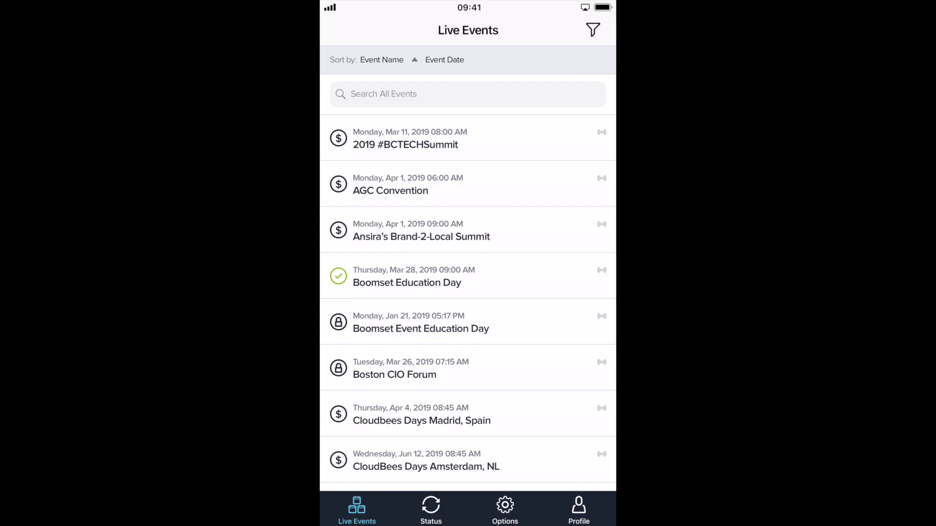
{"action": "left_click", "coordinate": [410, 184]}
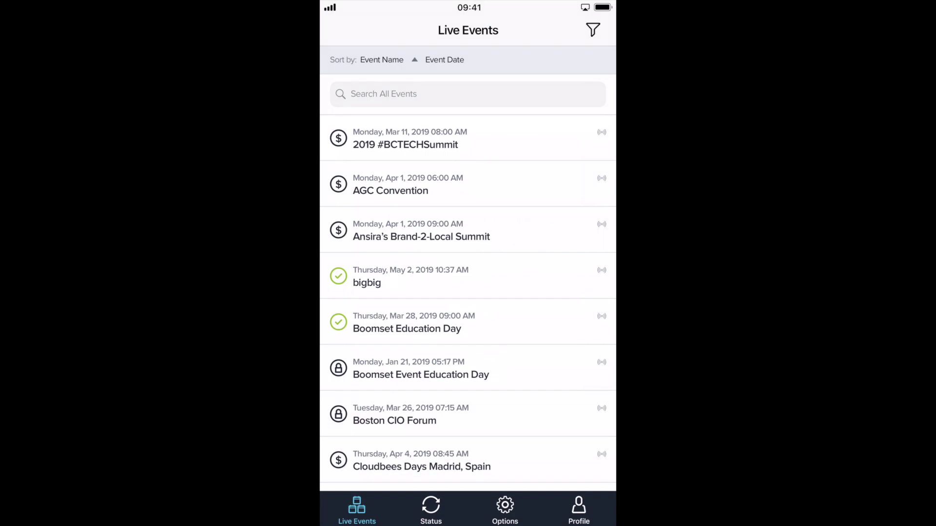
{"action": "left_click", "coordinate": [406, 322]}
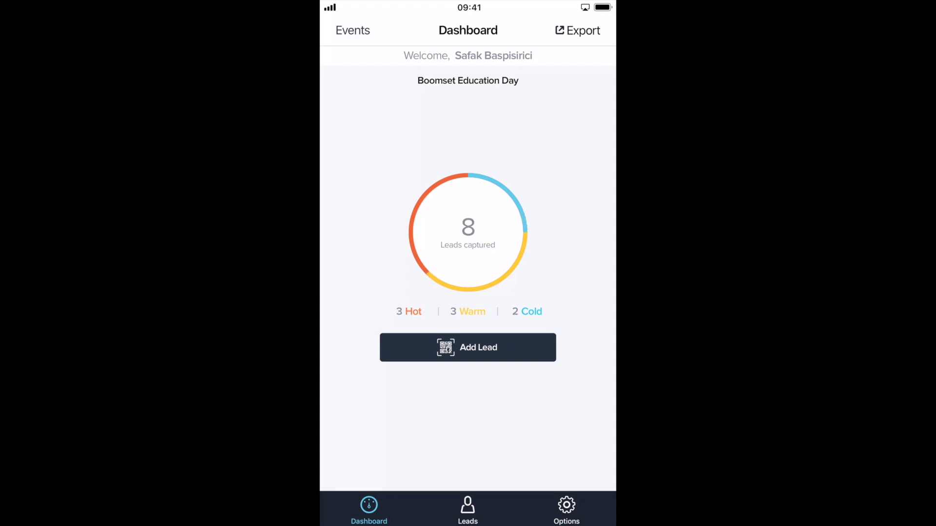
Step: Start Add Lead from the dashboard and scan the attendee badge
{"action": "left_click", "coordinate": [468, 348]}
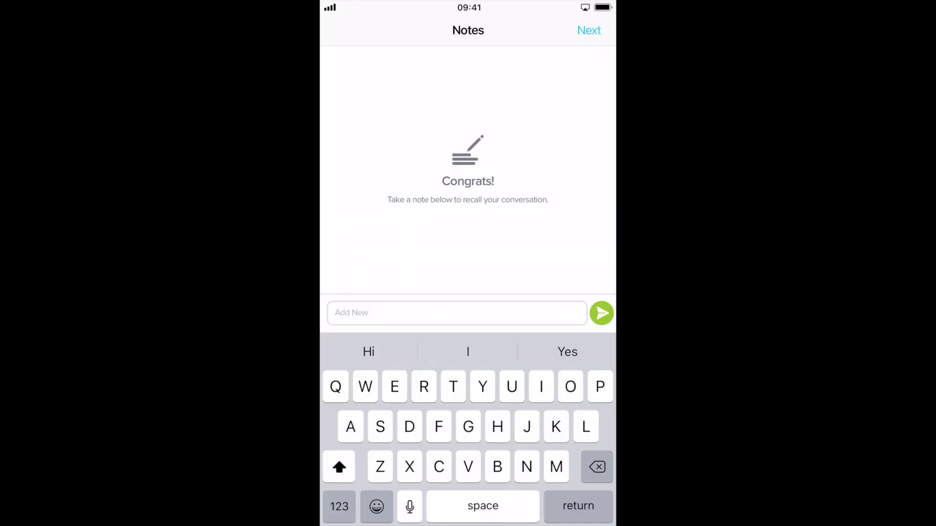
{"action": "type", "text": "N"}
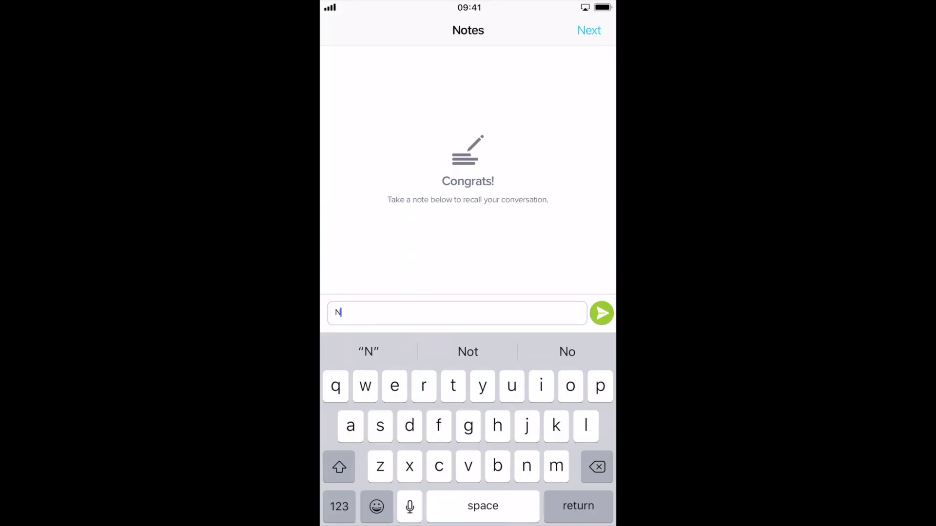
{"action": "type", "text": "o note"}
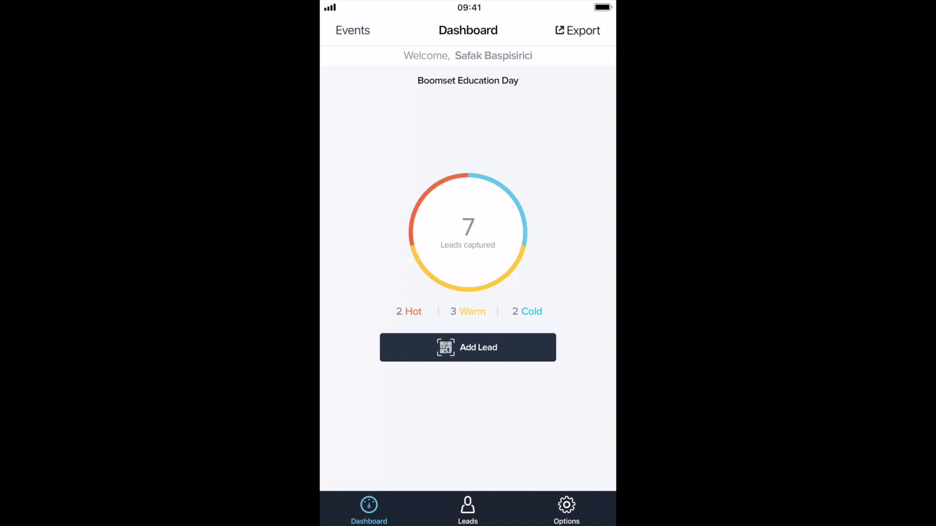
Step: Scan another badge with Add Lead until Lead Saved appears
{"action": "left_click", "coordinate": [445, 347]}
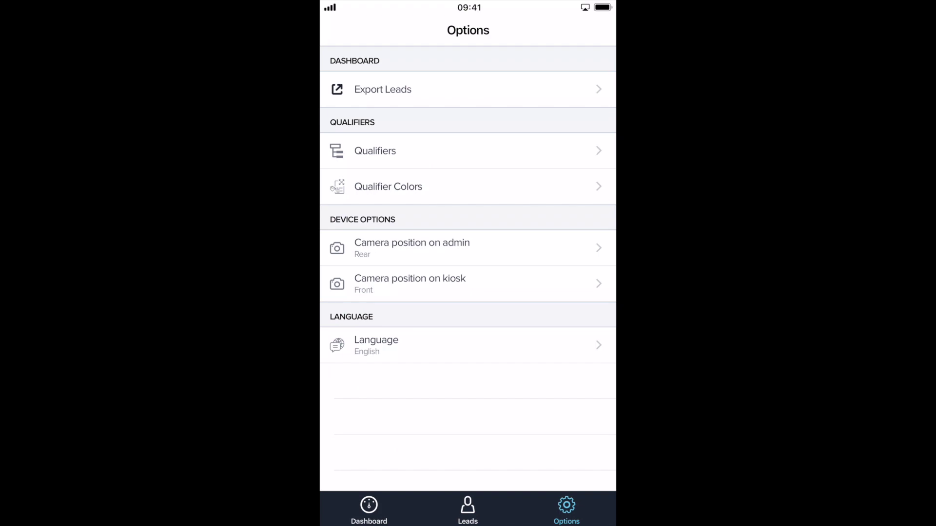
Step: View the Qualifiers list and the Qualifier Type choices for a new question
{"action": "left_click", "coordinate": [375, 150]}
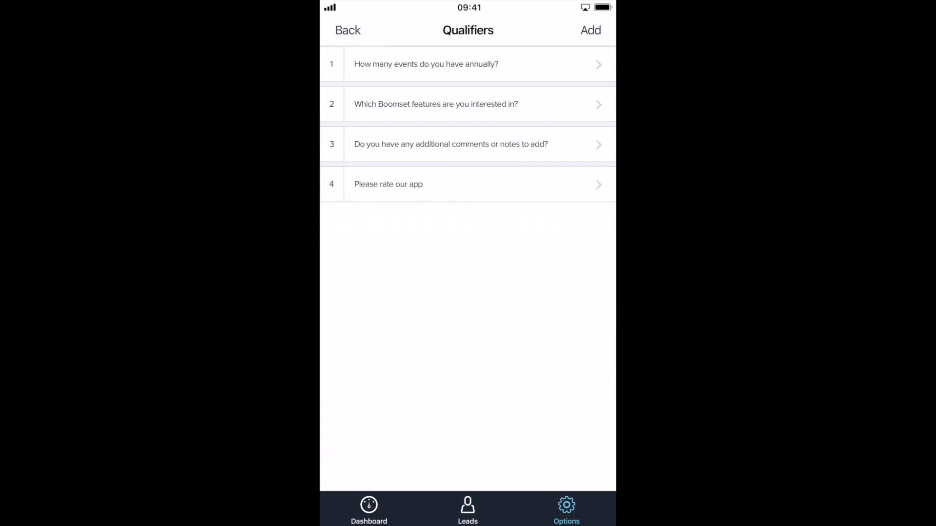
{"action": "left_click", "coordinate": [591, 30]}
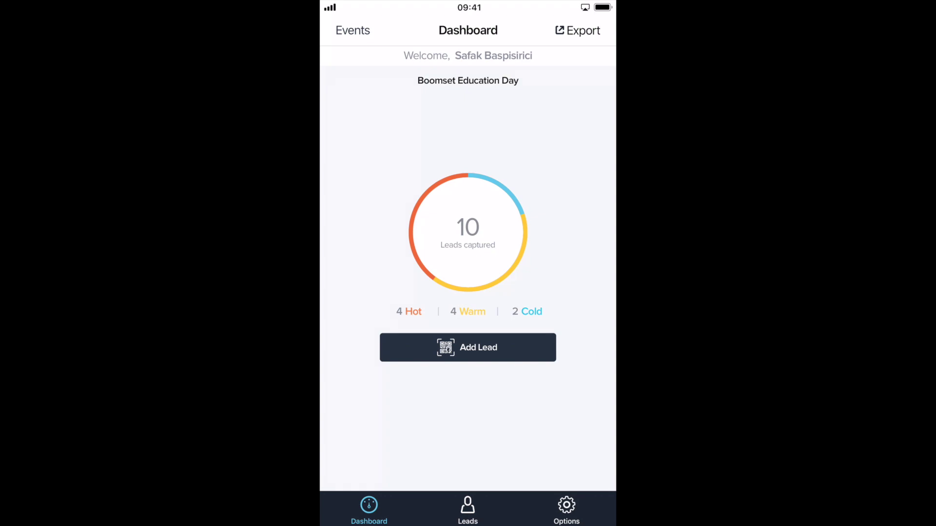
Step: Scan a new lead and accept consent for Email, Phone and Company / Organization
{"action": "left_click", "coordinate": [469, 348]}
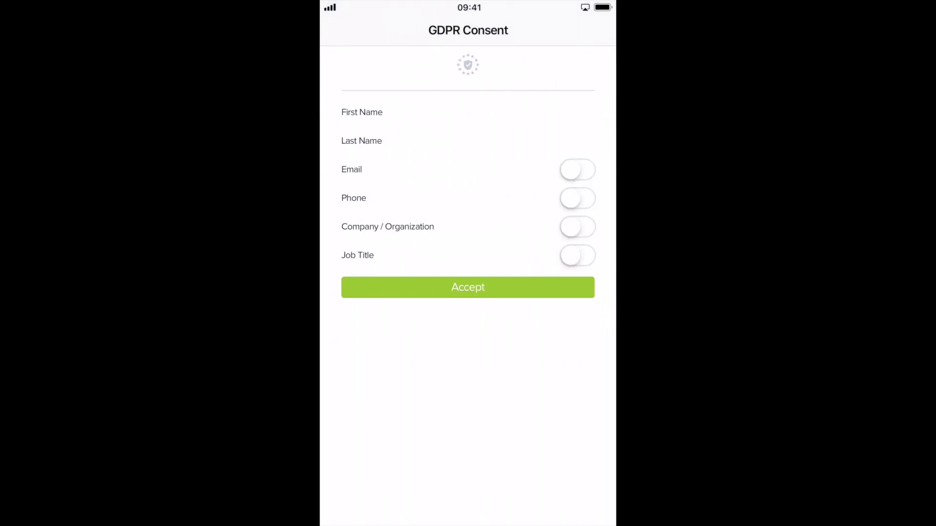
{"action": "left_click", "coordinate": [577, 170]}
{"action": "left_click", "coordinate": [577, 198]}
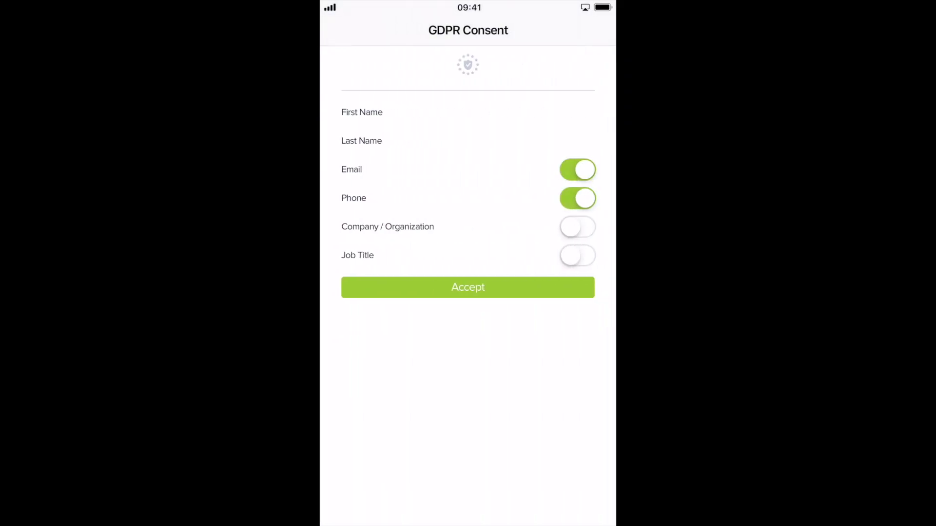
{"action": "left_click", "coordinate": [577, 227]}
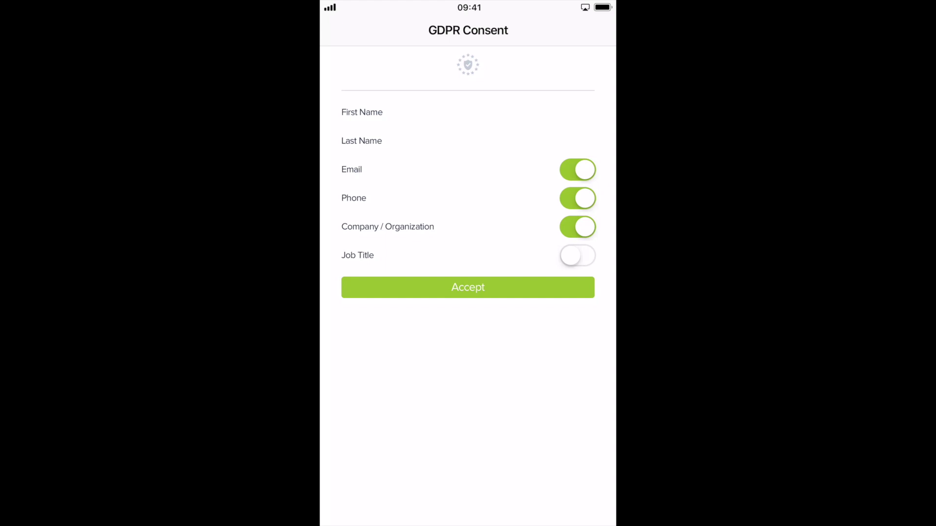
{"action": "left_click", "coordinate": [467, 287]}
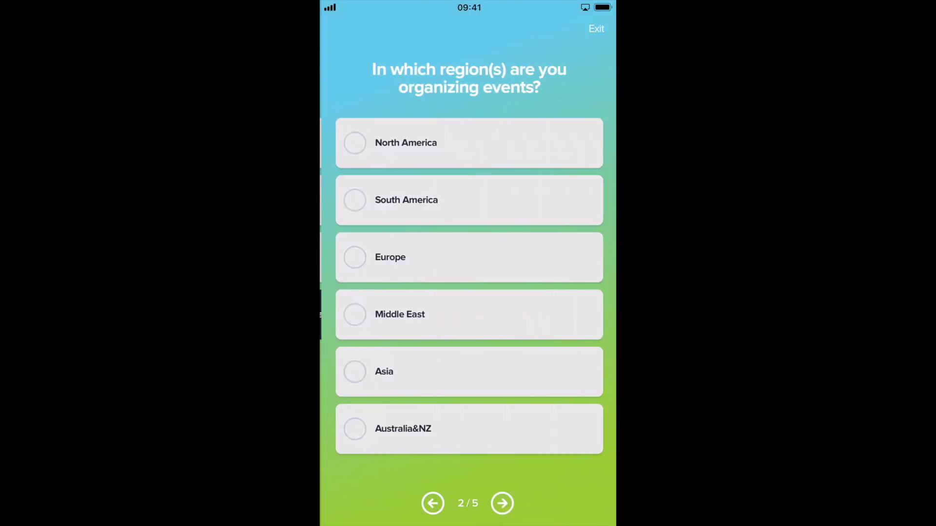
Step: Answer the region question with Europe, North America and Middle East
{"action": "left_click", "coordinate": [468, 256]}
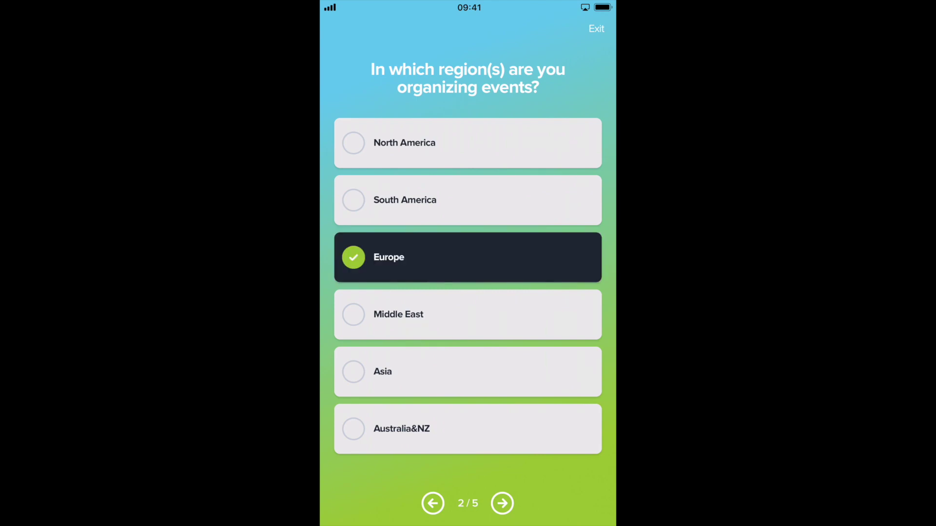
{"action": "left_click", "coordinate": [468, 142]}
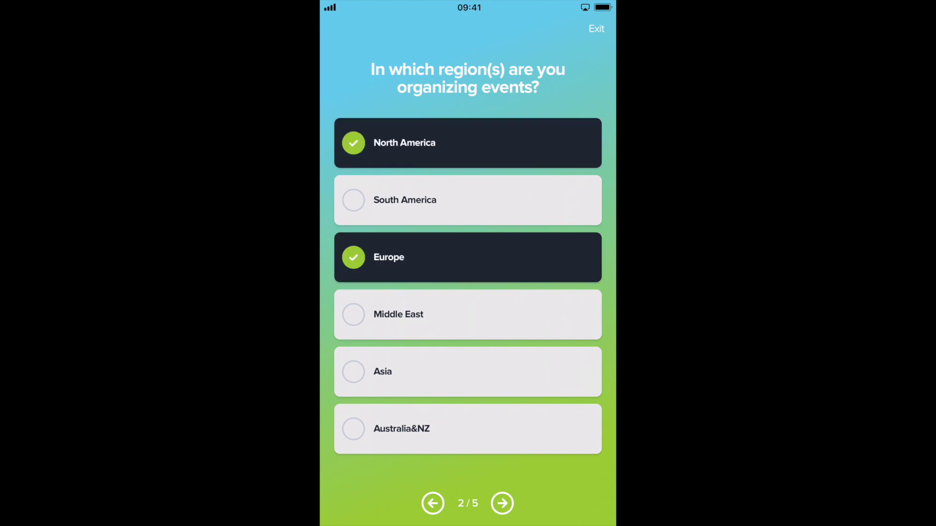
{"action": "left_click", "coordinate": [468, 315]}
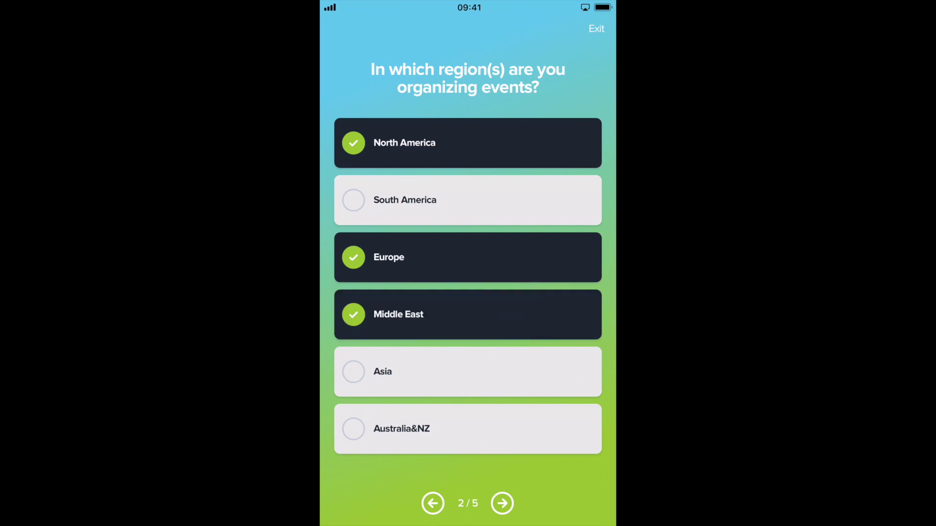
{"action": "left_click", "coordinate": [502, 503]}
Step: Choose Check-in & Badge Printing and Session Tracking, skip comments, and rate five stars
{"action": "left_click", "coordinate": [410, 248]}
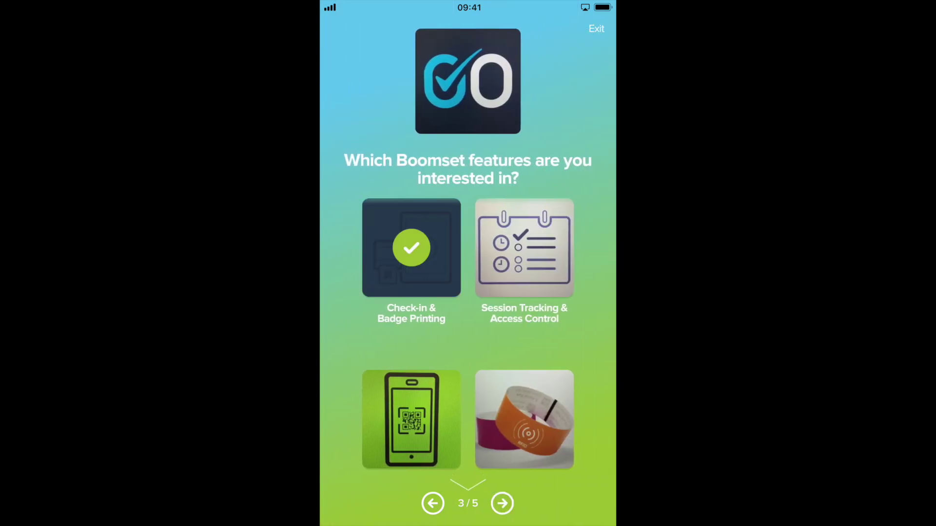
{"action": "left_click", "coordinate": [524, 248]}
{"action": "left_click", "coordinate": [502, 503]}
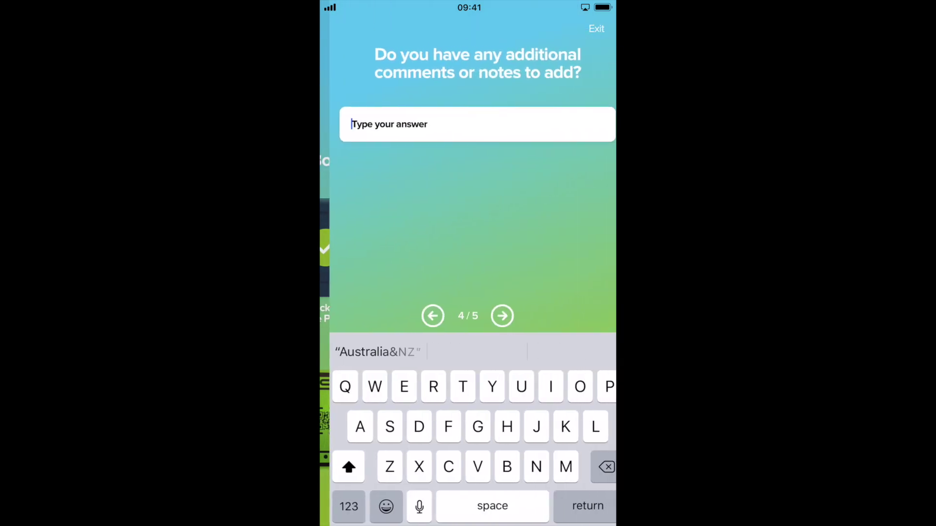
{"action": "left_click", "coordinate": [502, 309]}
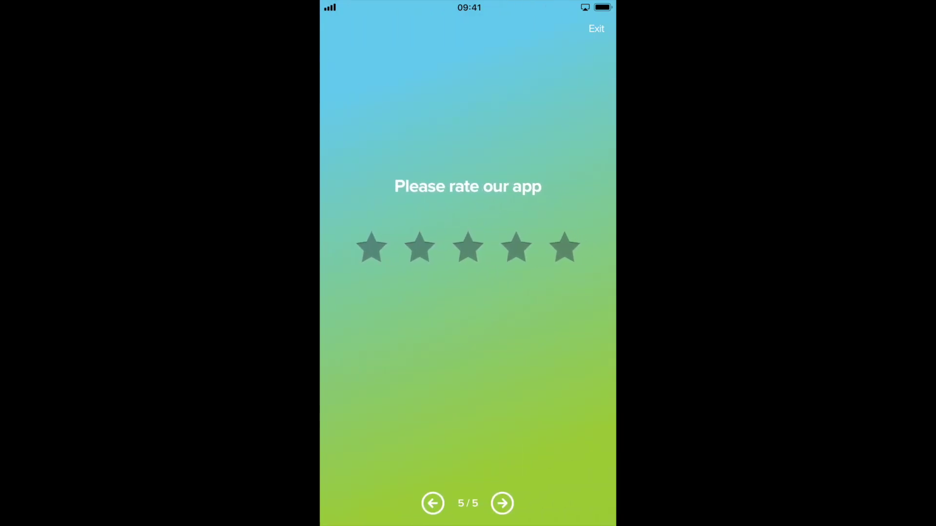
{"action": "left_click", "coordinate": [565, 248]}
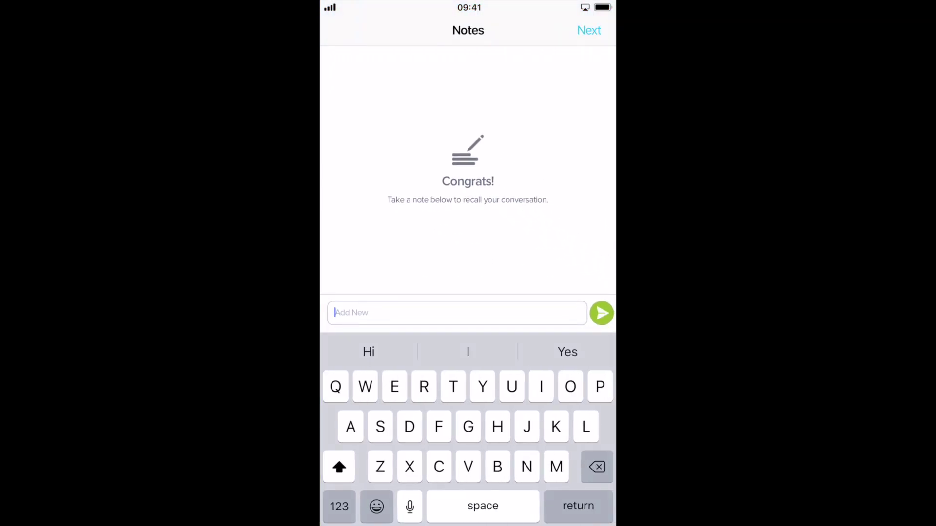